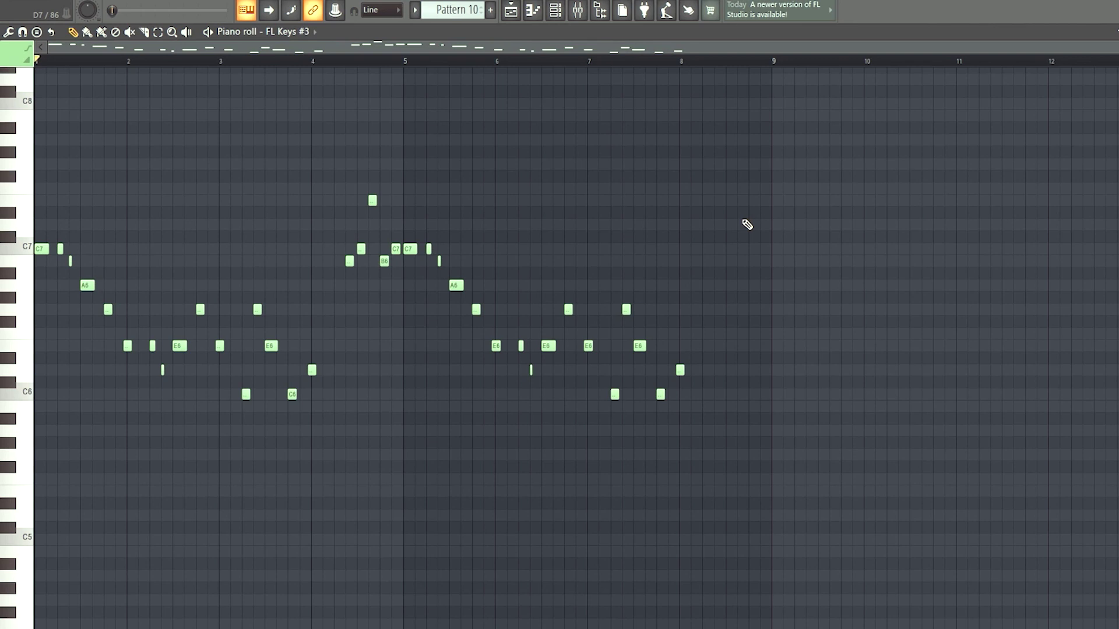
# - Play back Patterns 10, 11 and 12 one after another in the FL Keys #3 piano roll
pyautogui.press('space')
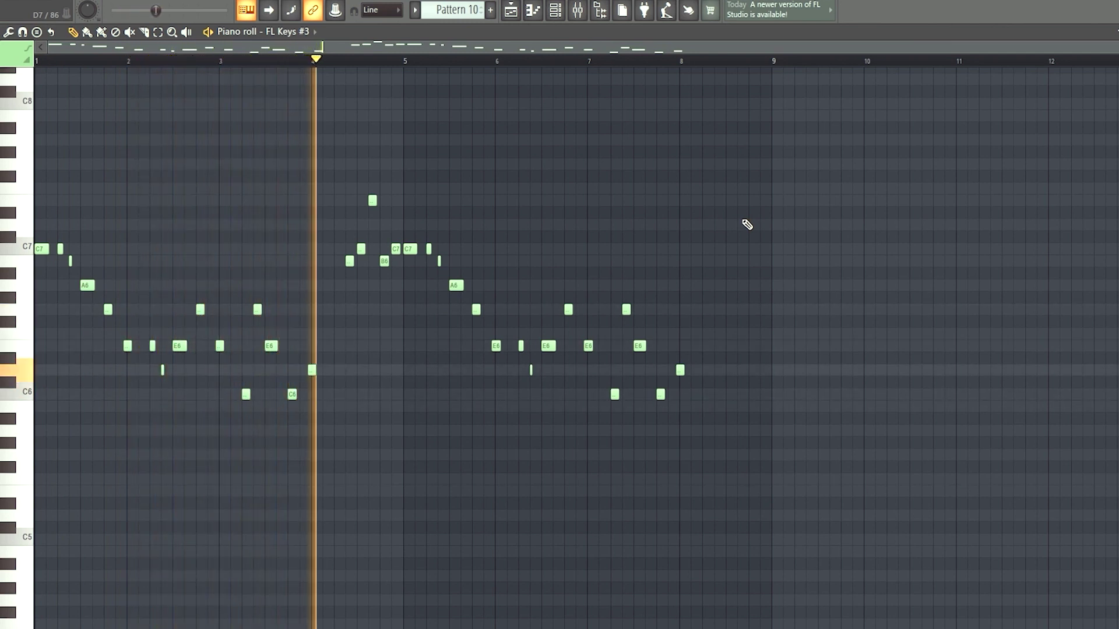
pyautogui.press('space')
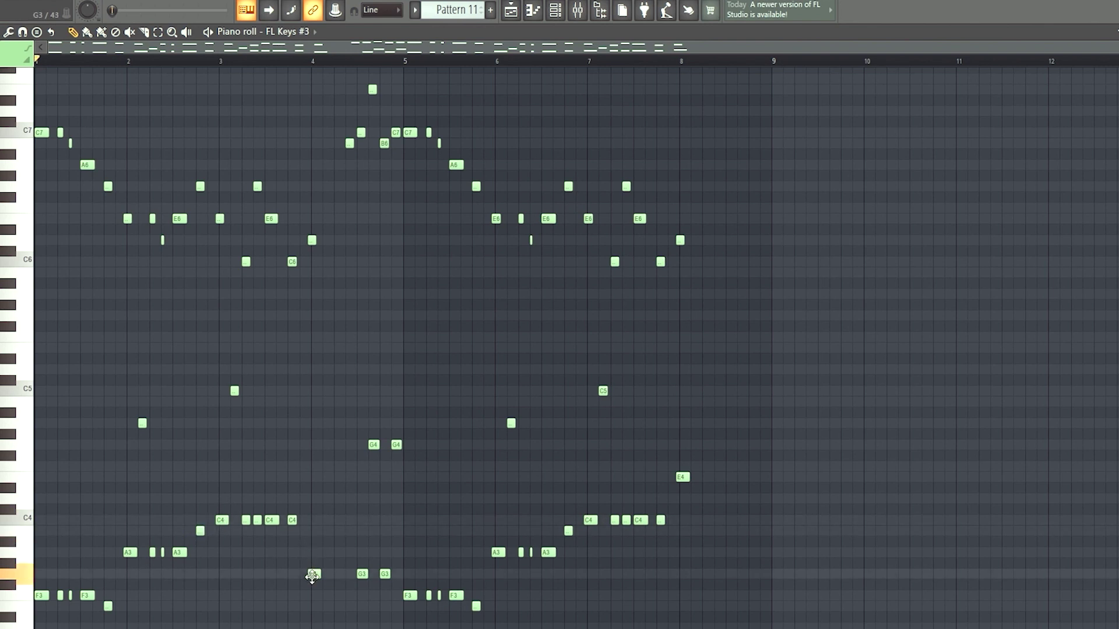
pyautogui.press('space')
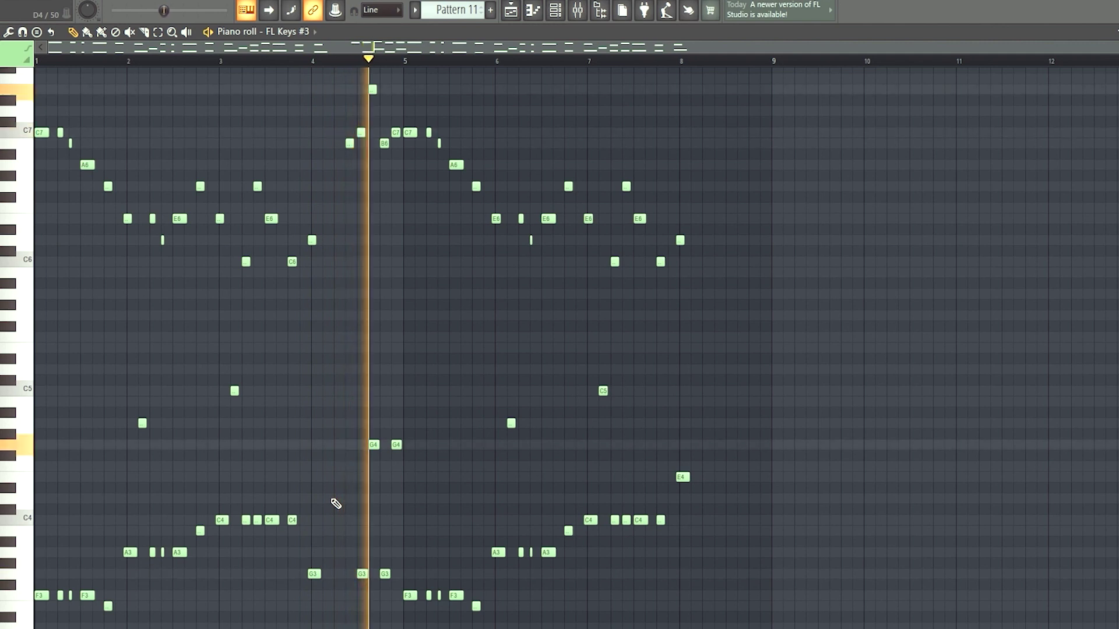
pyautogui.press('space')
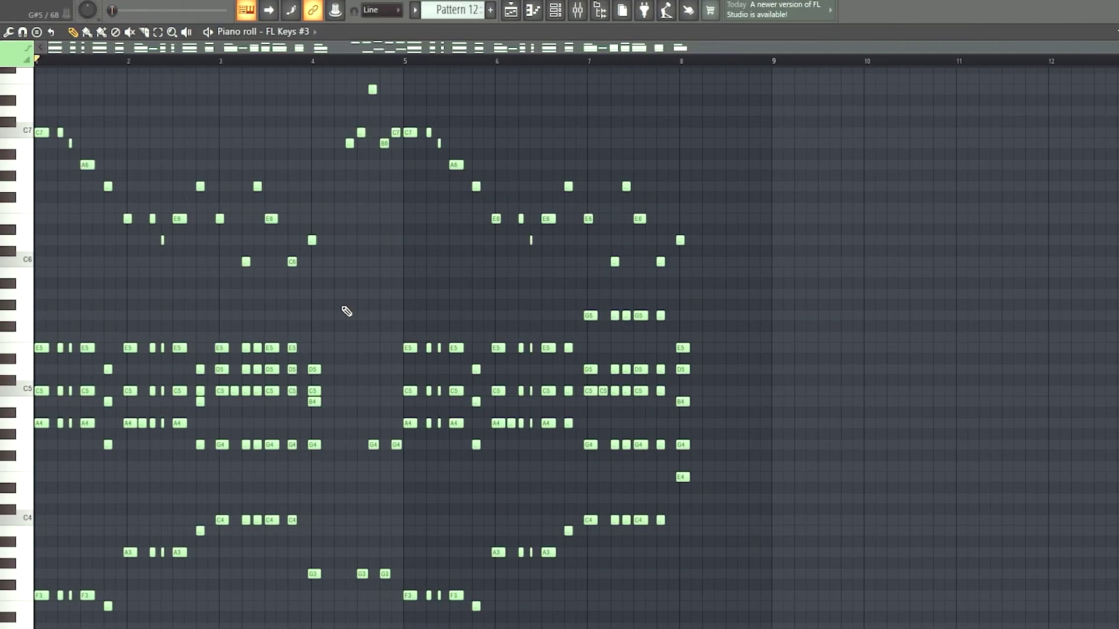
pyautogui.press('space')
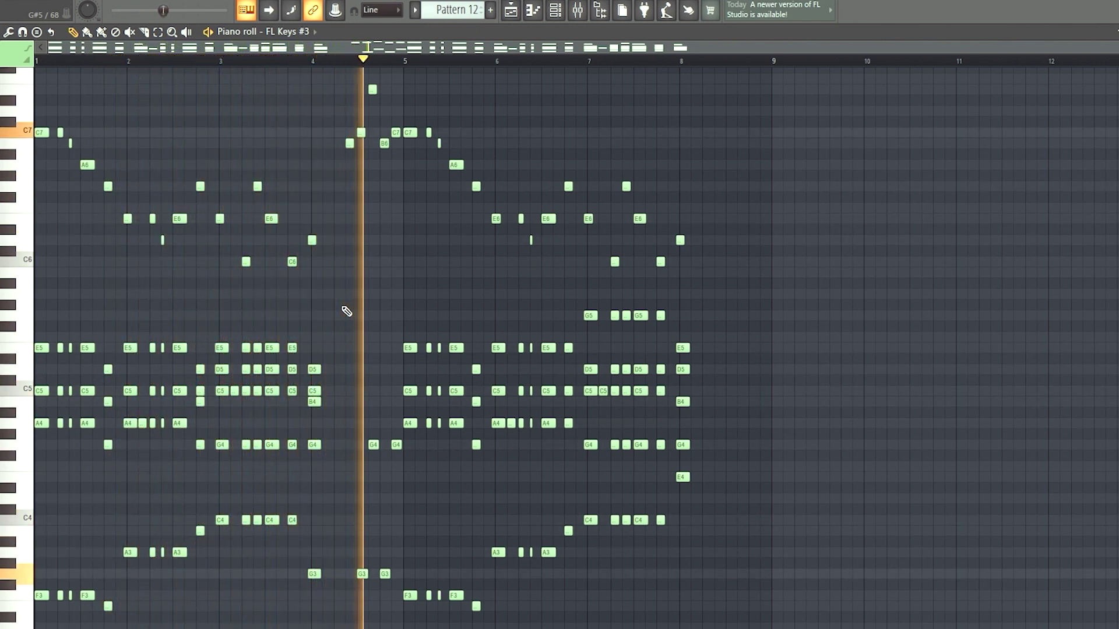
pyautogui.press('space')
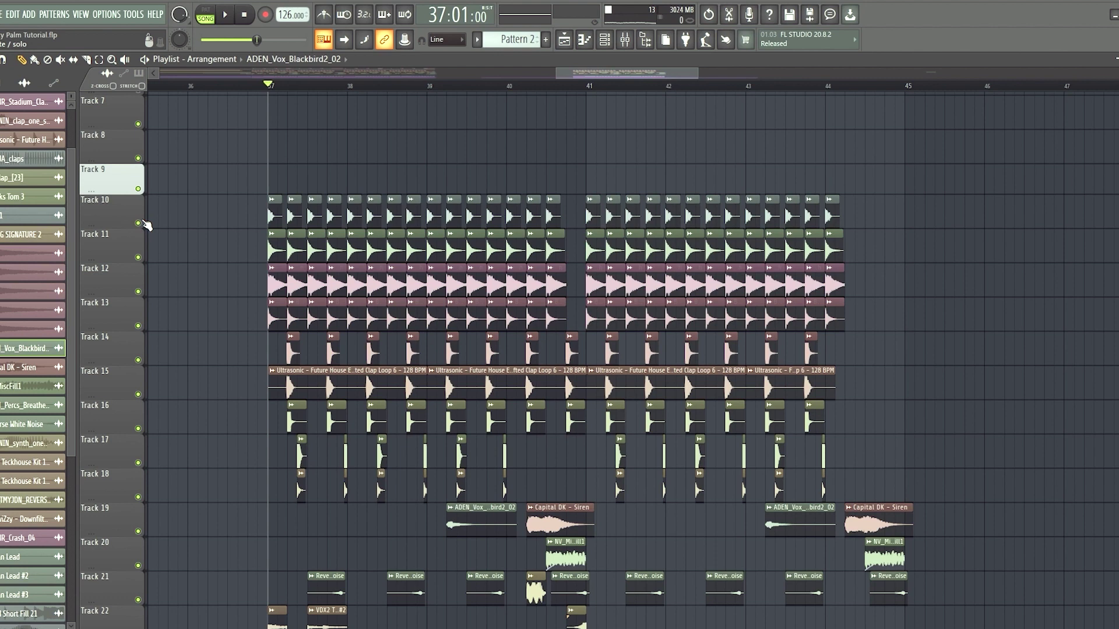
# - Solo Tracks 10 to 16 one at a time to audition each drum layer, and listen to them all together
pyautogui.rightClick(140, 223)
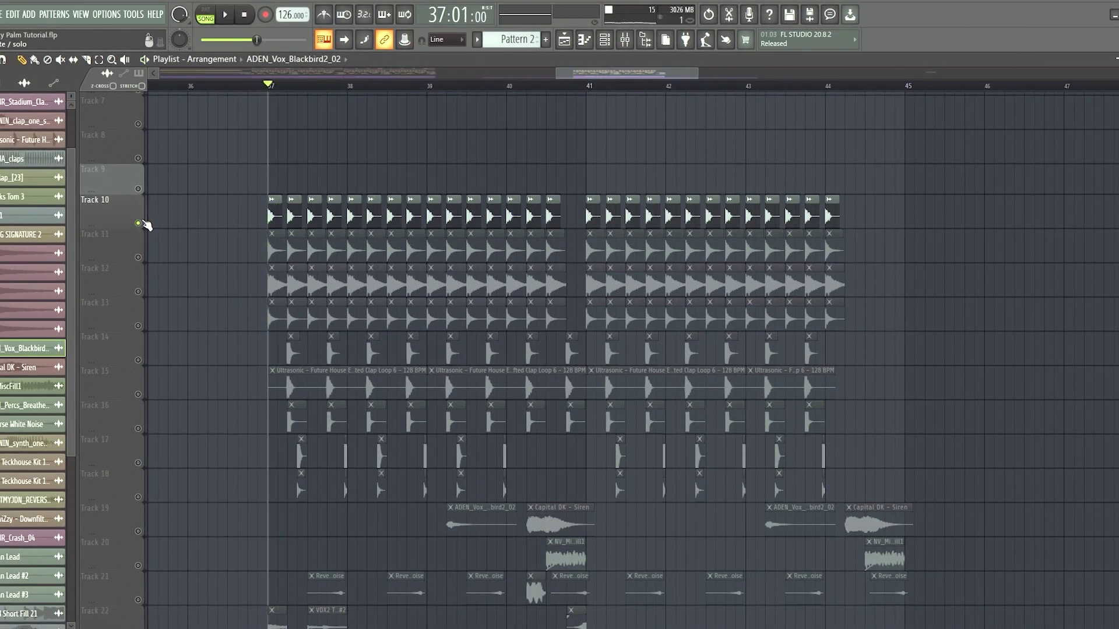
pyautogui.rightClick(139, 258)
pyautogui.rightClick(139, 292)
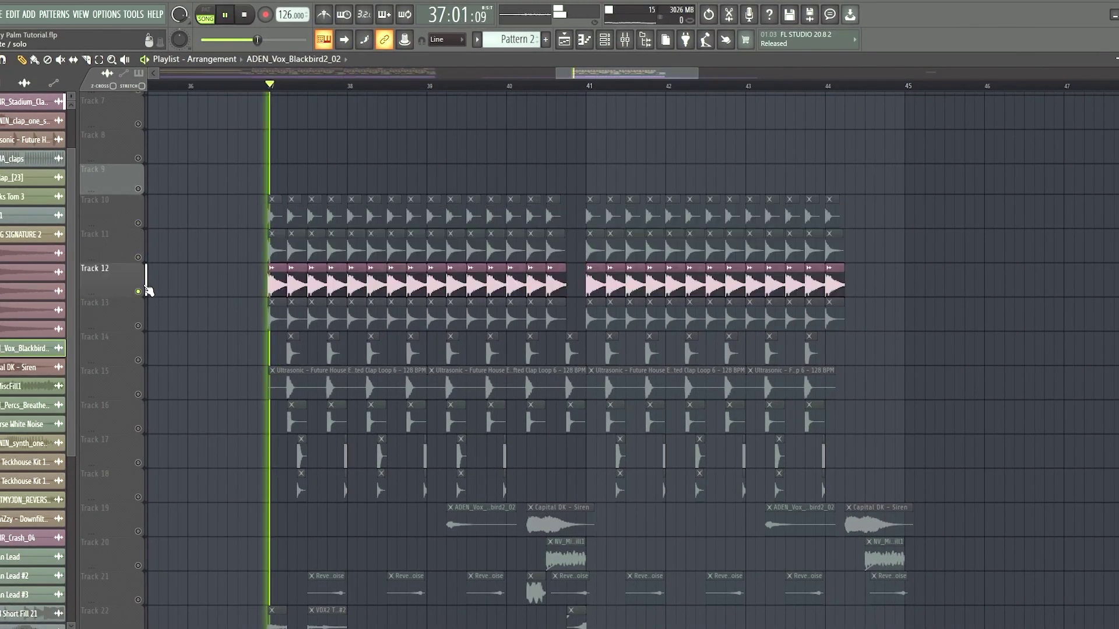
pyautogui.rightClick(139, 326)
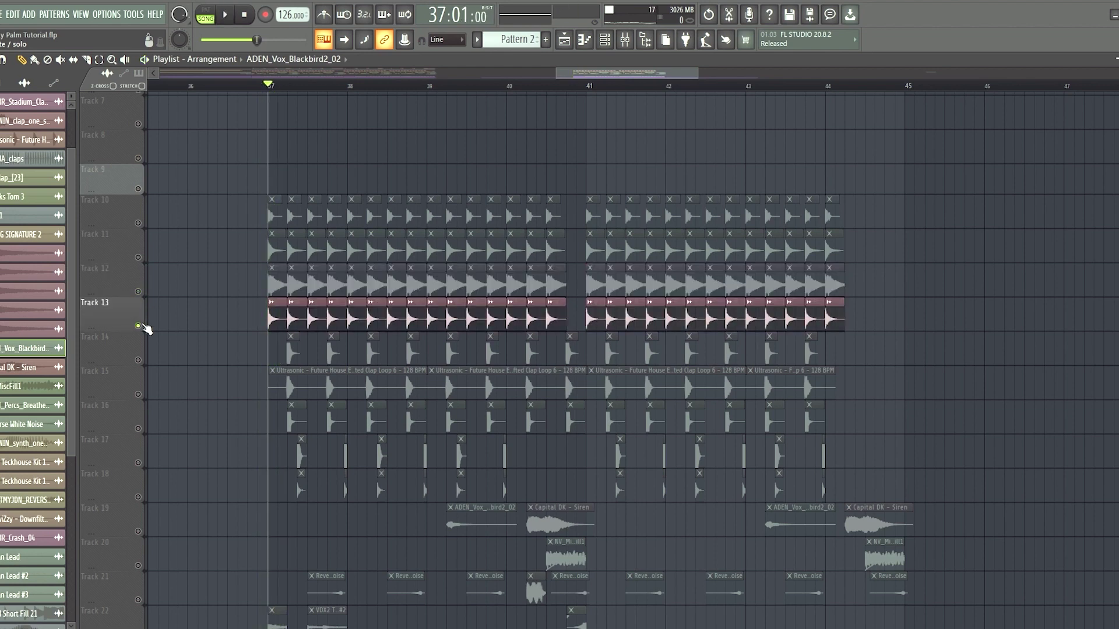
pyautogui.rightClick(139, 361)
pyautogui.press('space')
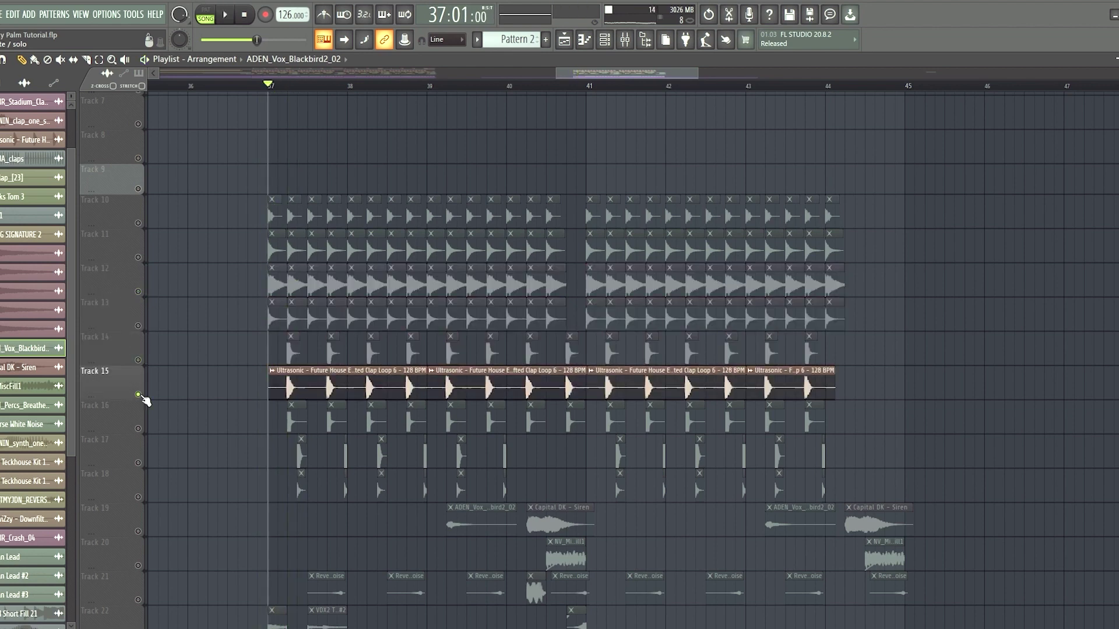
pyautogui.rightClick(140, 395)
pyautogui.rightClick(140, 428)
pyautogui.rightClick(140, 429)
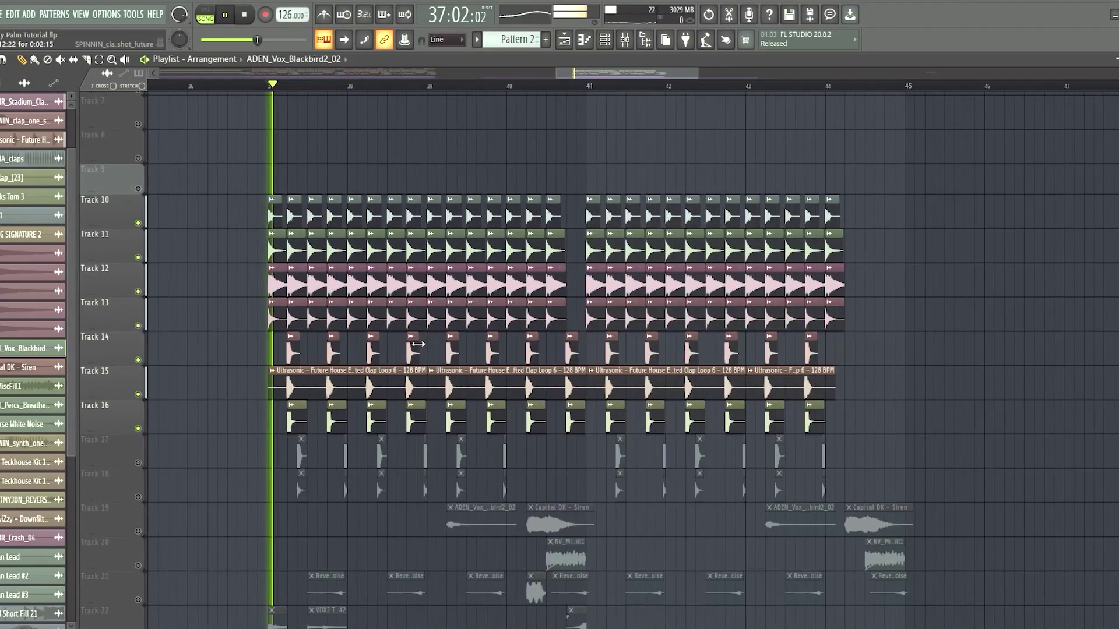
pyautogui.press('space')
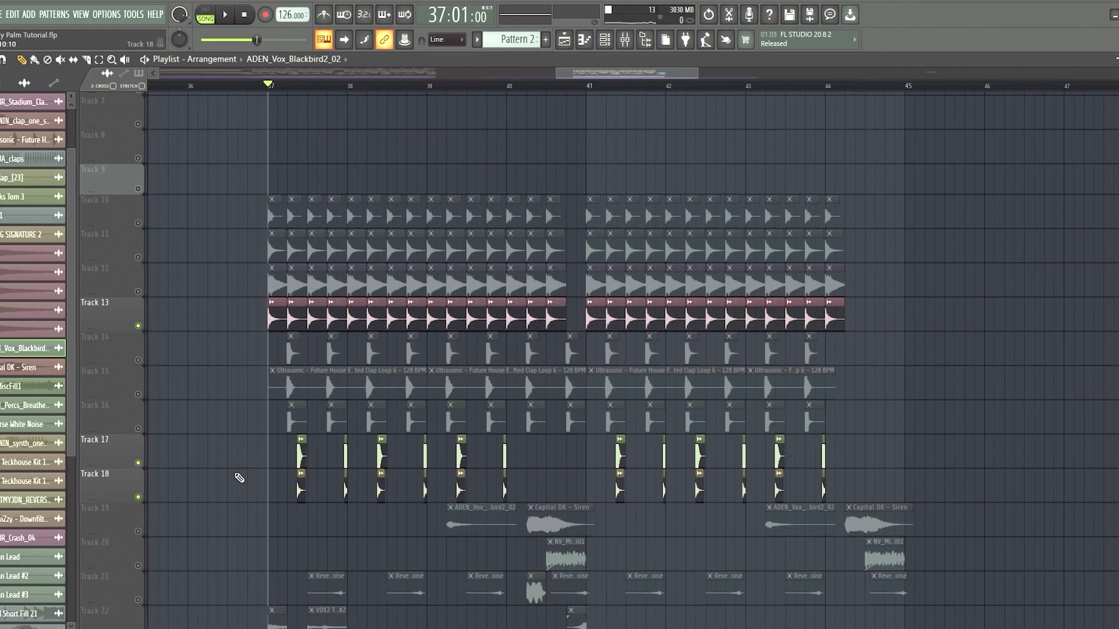
# - Audition the percussion on Tracks 17 and 18 with Track 13, and bring the soloed effects on Track 19 into focus
pyautogui.press('space')
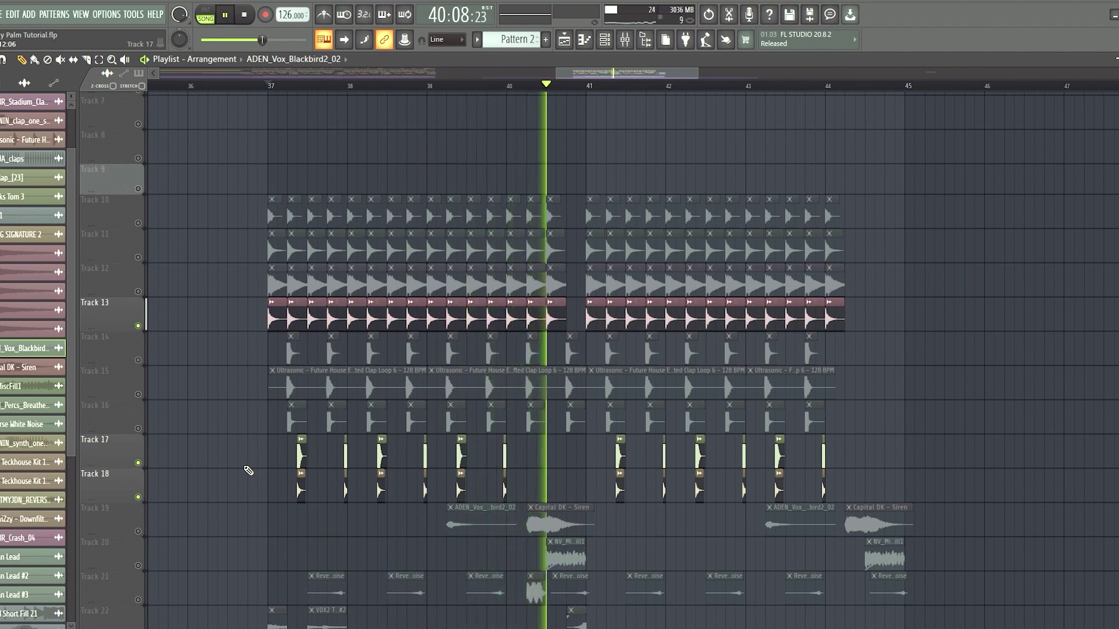
pyautogui.press('space')
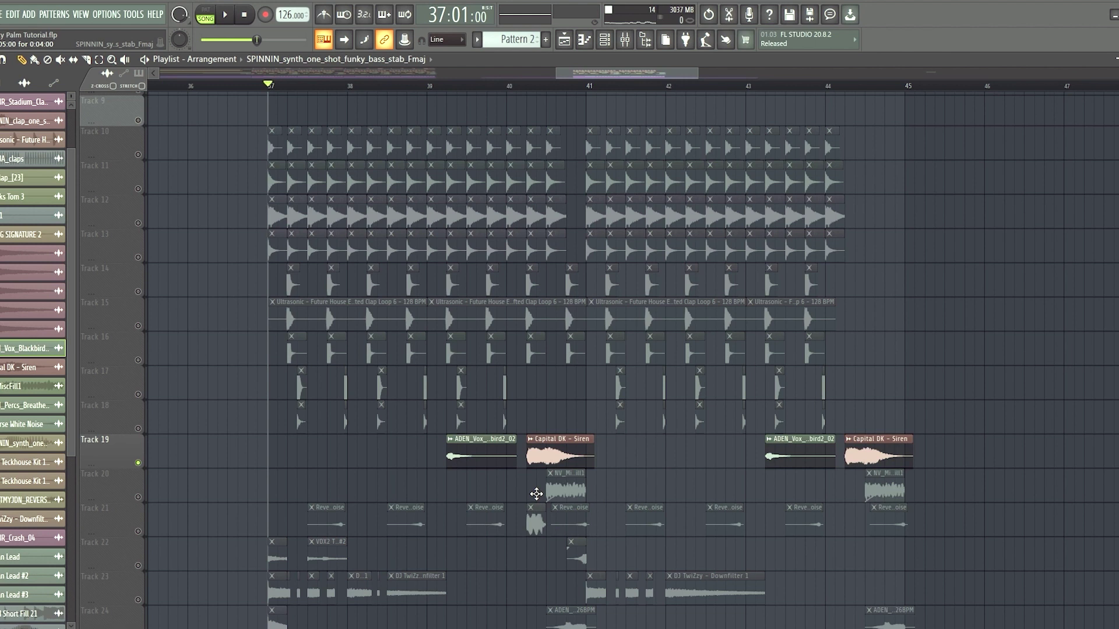
pyautogui.moveTo(536, 524); pyautogui.dragTo(536, 494)
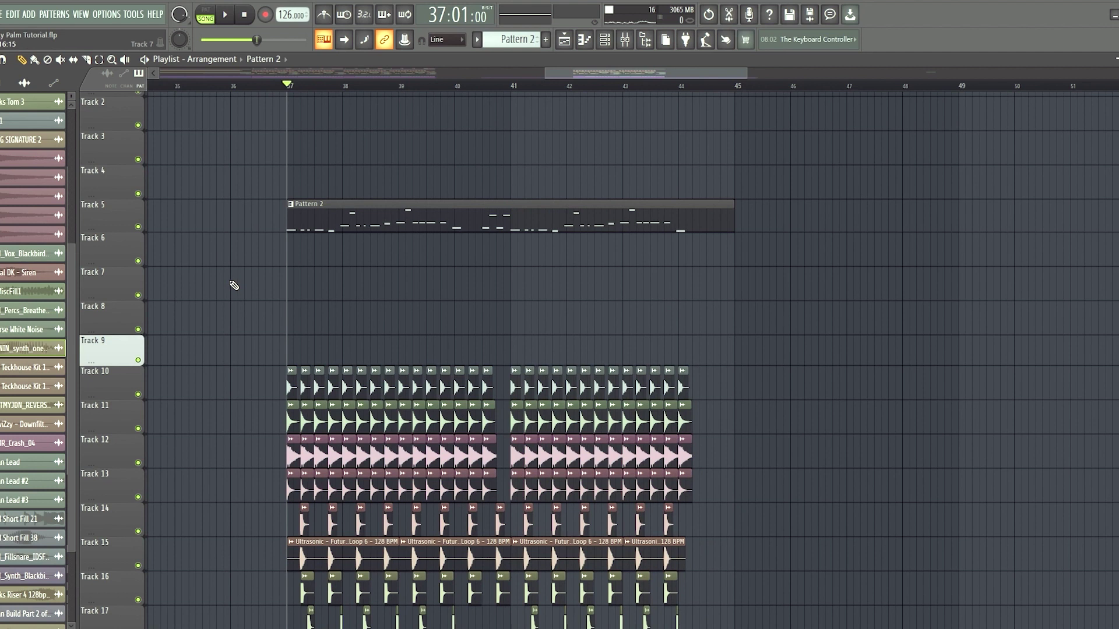
# - Listen to Pattern 2 with the drums, through its individual Sylenth1 and Serum bass layers, and through the Serum #4 mixer insert
pyautogui.press('space')
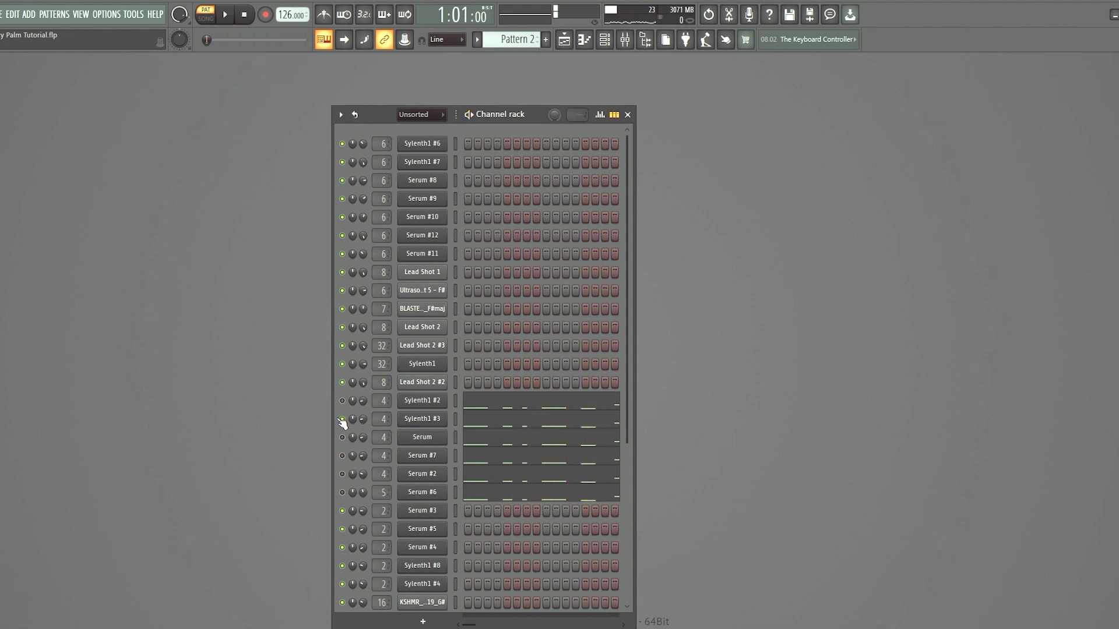
pyautogui.press('space')
pyautogui.click(342, 492)
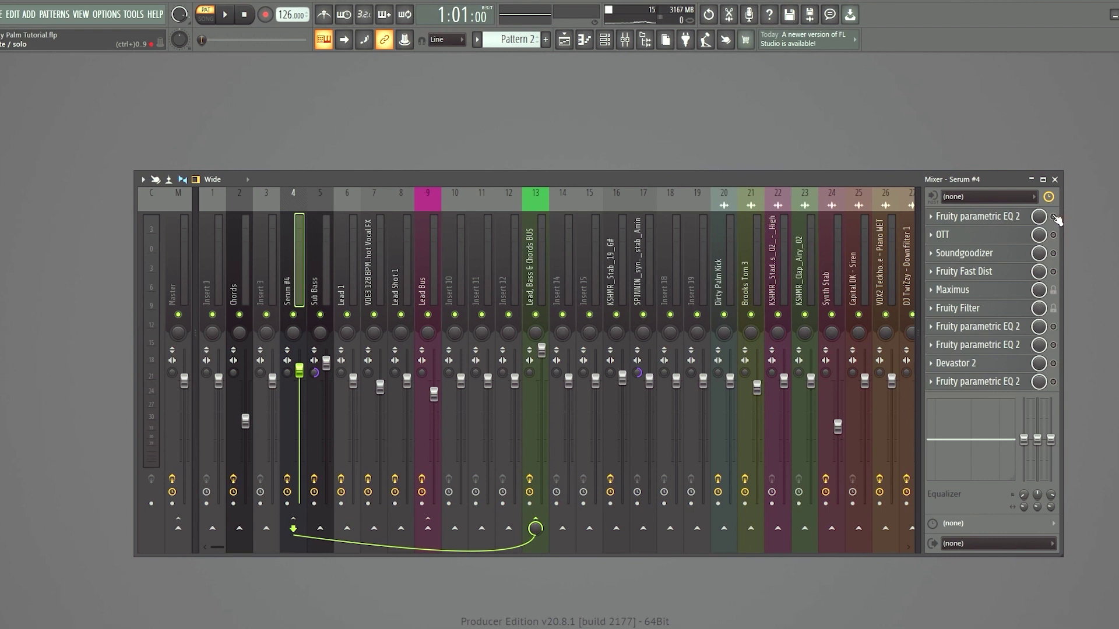
pyautogui.press('space')
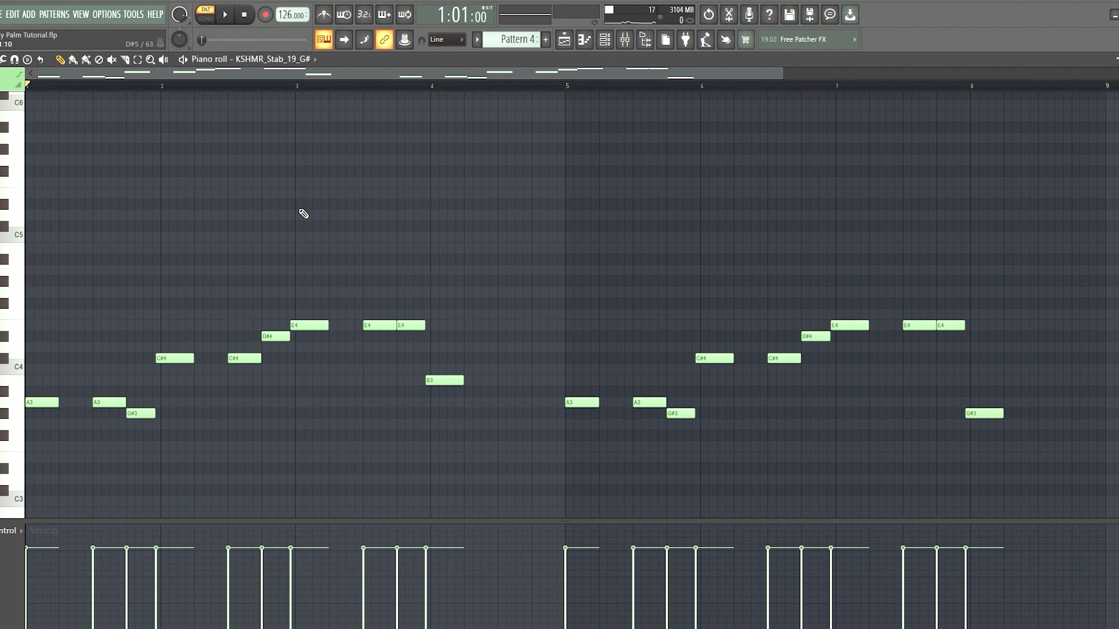
# - Play Pattern 4 on its own, together with Pattern 2, and with Pattern 3 and the drums added
pyautogui.press('space')
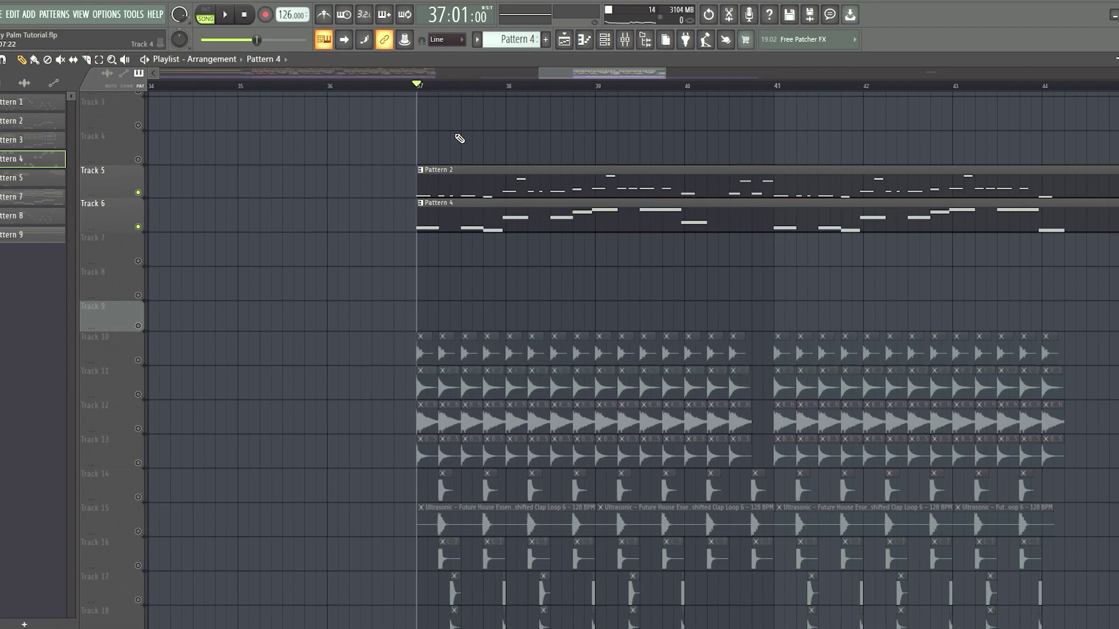
pyautogui.press('space')
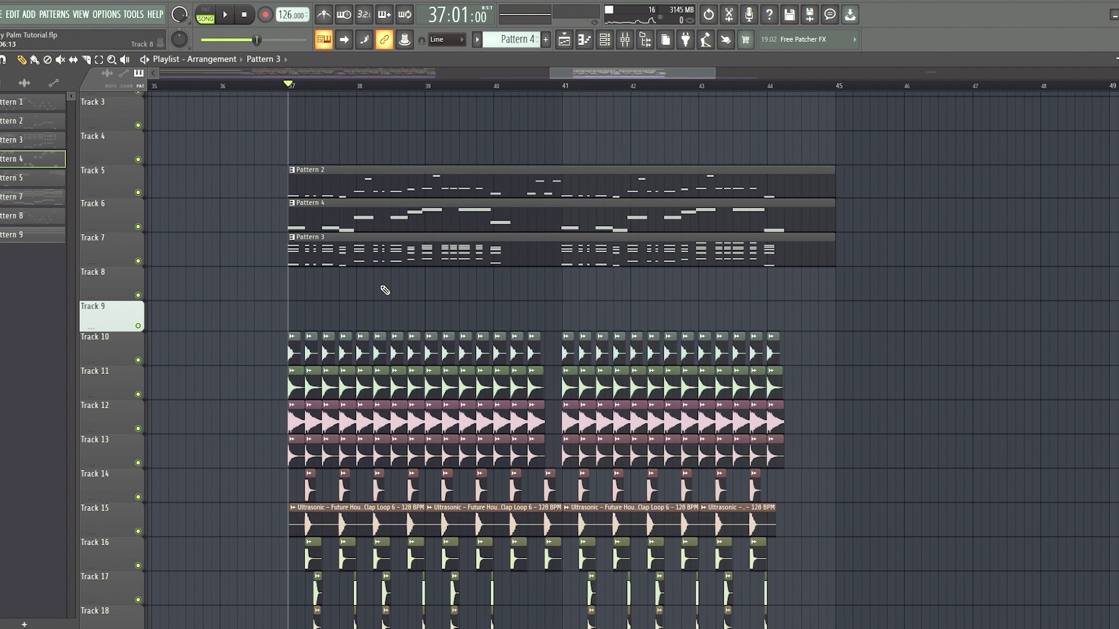
pyautogui.press('space')
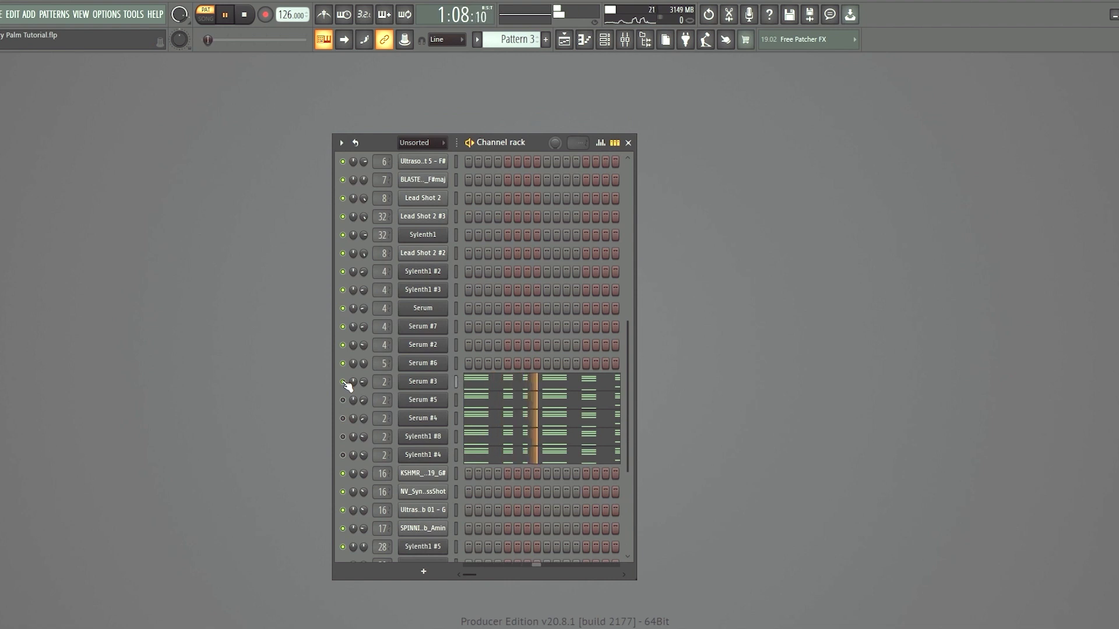
# - Audition Pattern 3's chord layers Serum #3, Serum #5, Serum #4, Sylenth1 #8 and Sylenth1 #4 separately, and play them through the Chords mixer insert
pyautogui.click(342, 382)
pyautogui.click(342, 400)
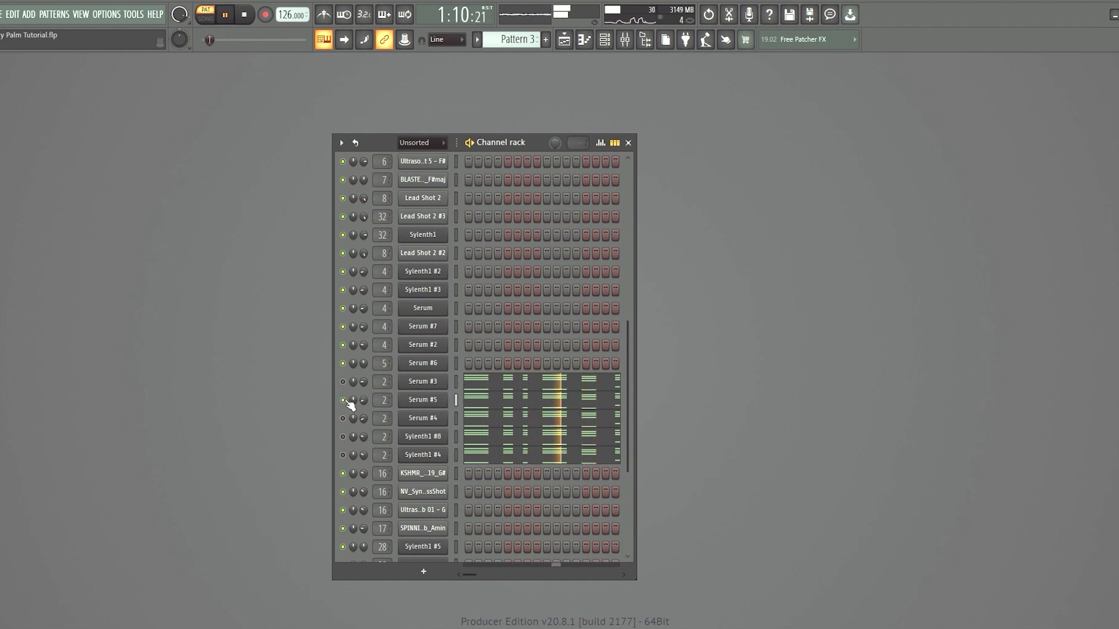
pyautogui.click(342, 400)
pyautogui.click(343, 418)
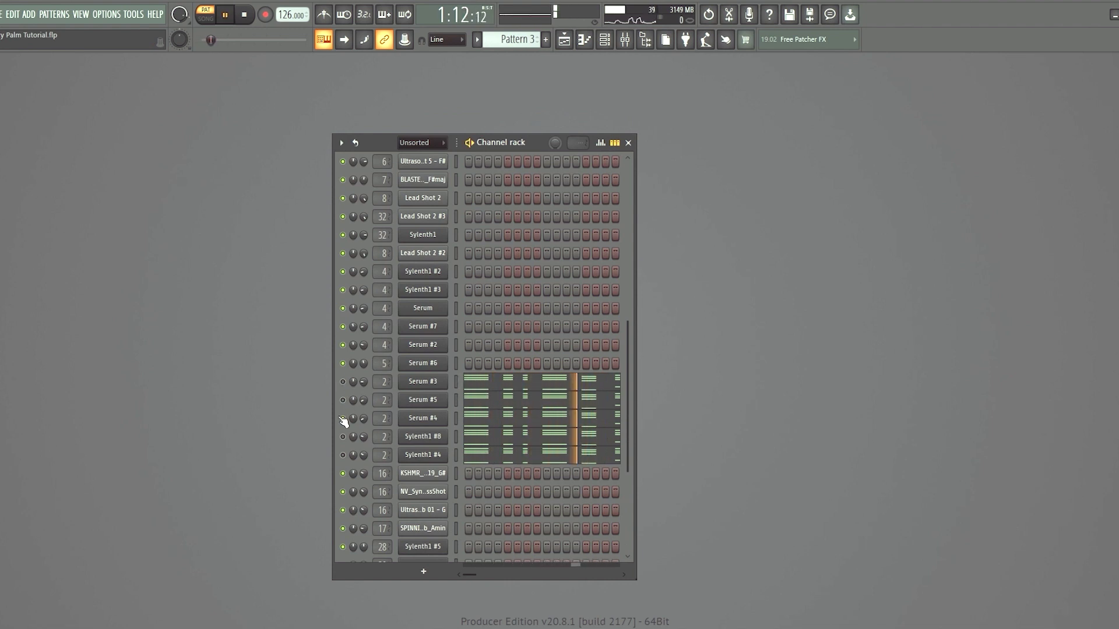
pyautogui.click(343, 418)
pyautogui.click(342, 436)
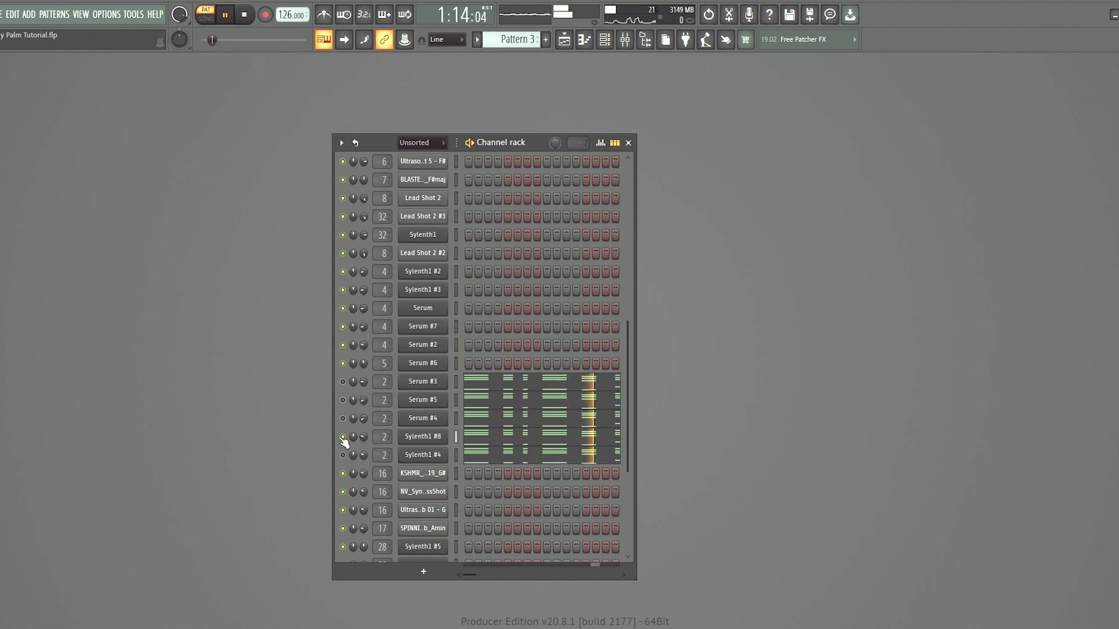
pyautogui.click(343, 436)
pyautogui.click(342, 455)
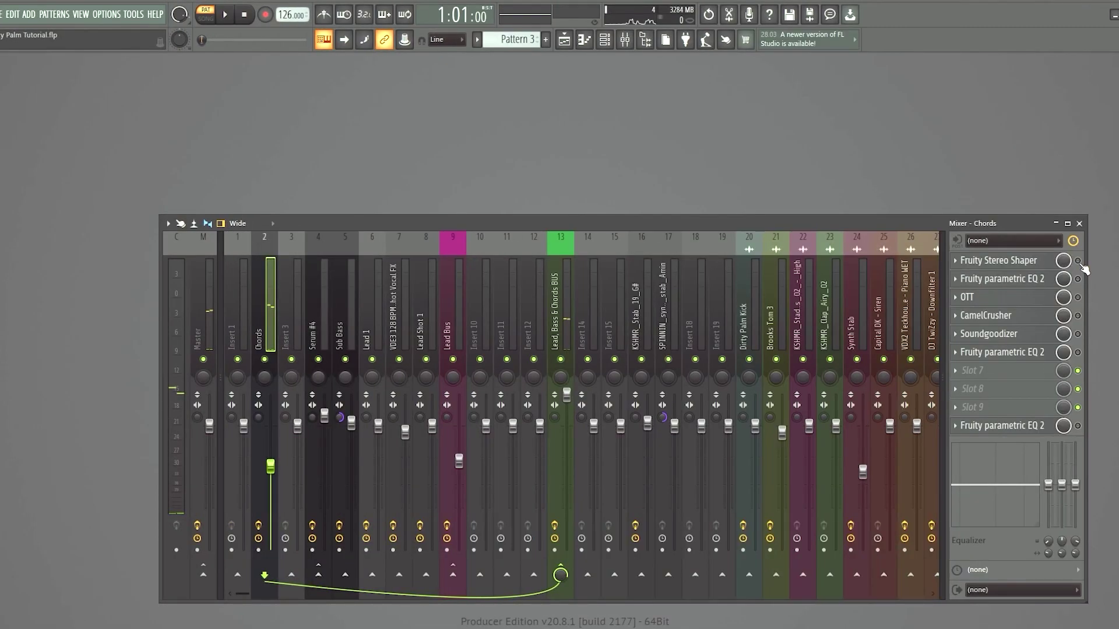
pyautogui.press('space')
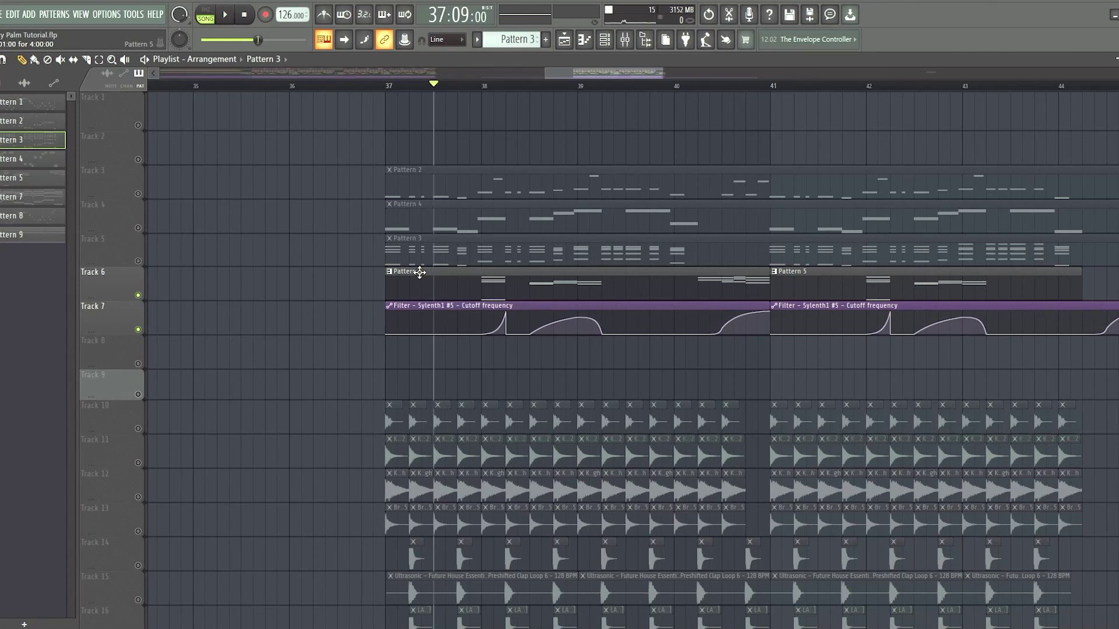
# - Play Pattern 5 with its Sylenth1 #5 cutoff frequency automation, and together with the Pattern 3 chords
pyautogui.press('space')
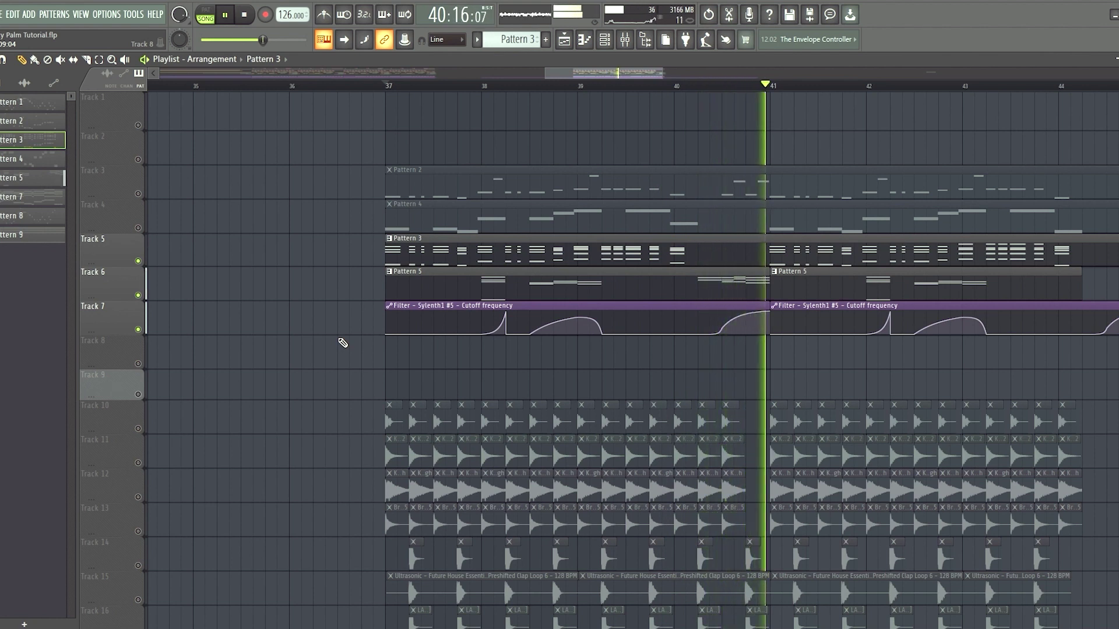
pyautogui.press('space')
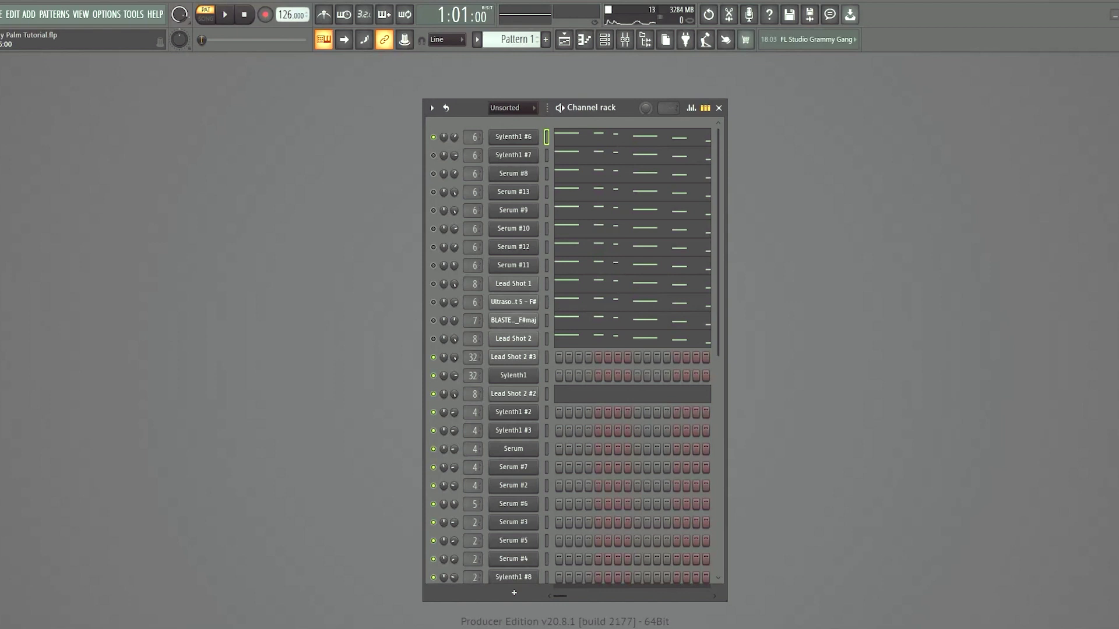
# - Audition the individual lead layers of Pattern 1, including Sylenth1 #7, Lead Shot 1, the Ultrasonic shot and the BLASTE sample
pyautogui.press('space')
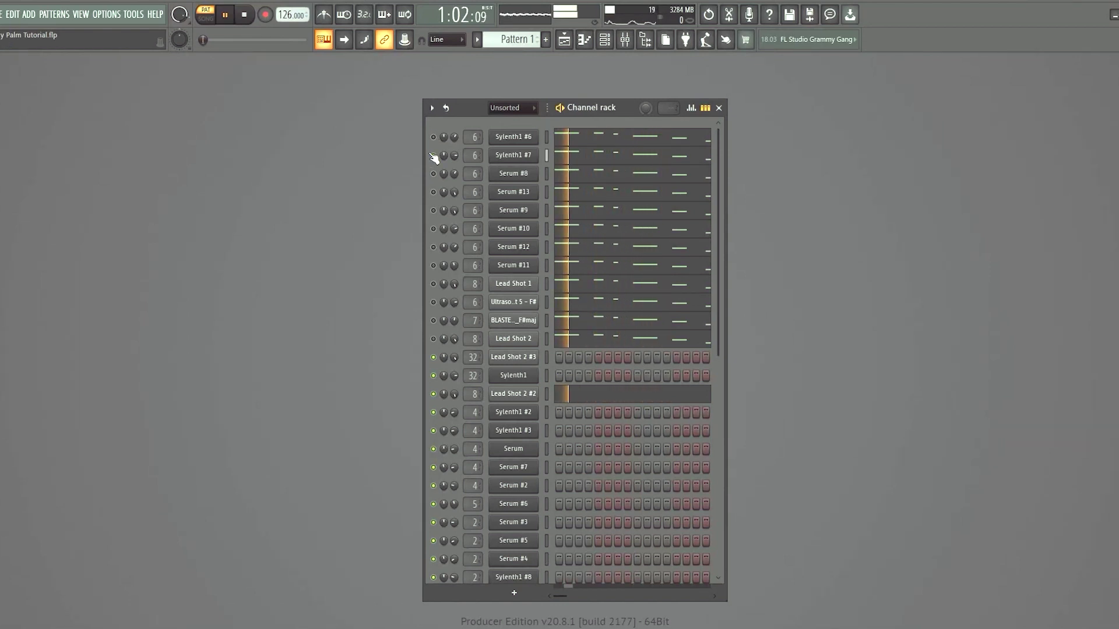
pyautogui.press('space')
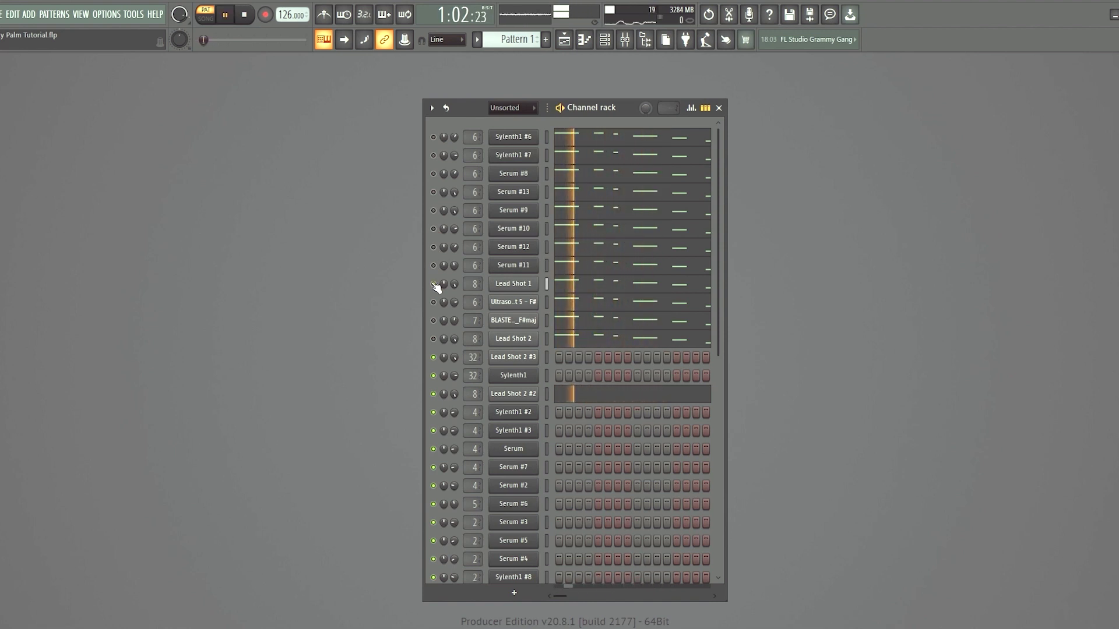
pyautogui.click(432, 302)
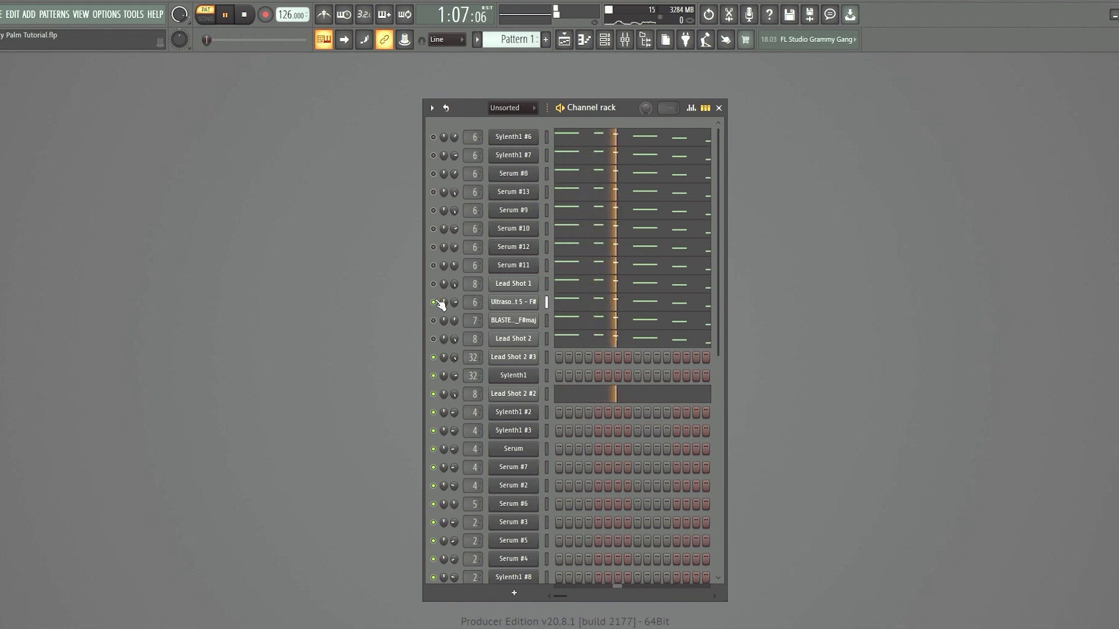
pyautogui.click(433, 320)
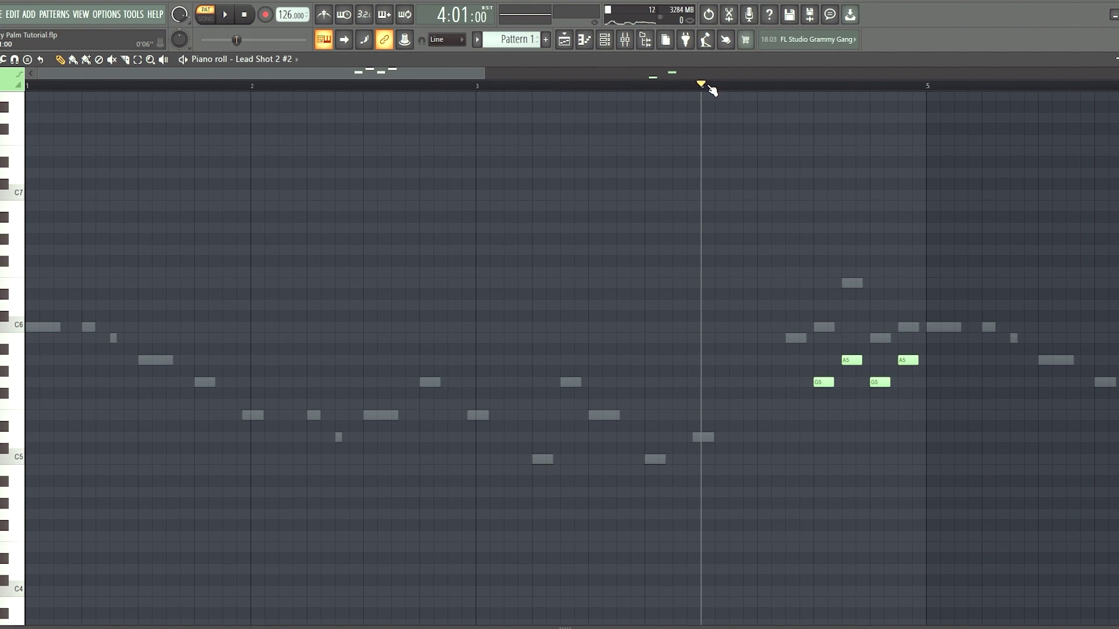
# - Play the Lead Shot 2 #2 and Sylenth1 #6 notes of Pattern 1 from bar 4 in the piano roll
pyautogui.press('space')
pyautogui.press('space')
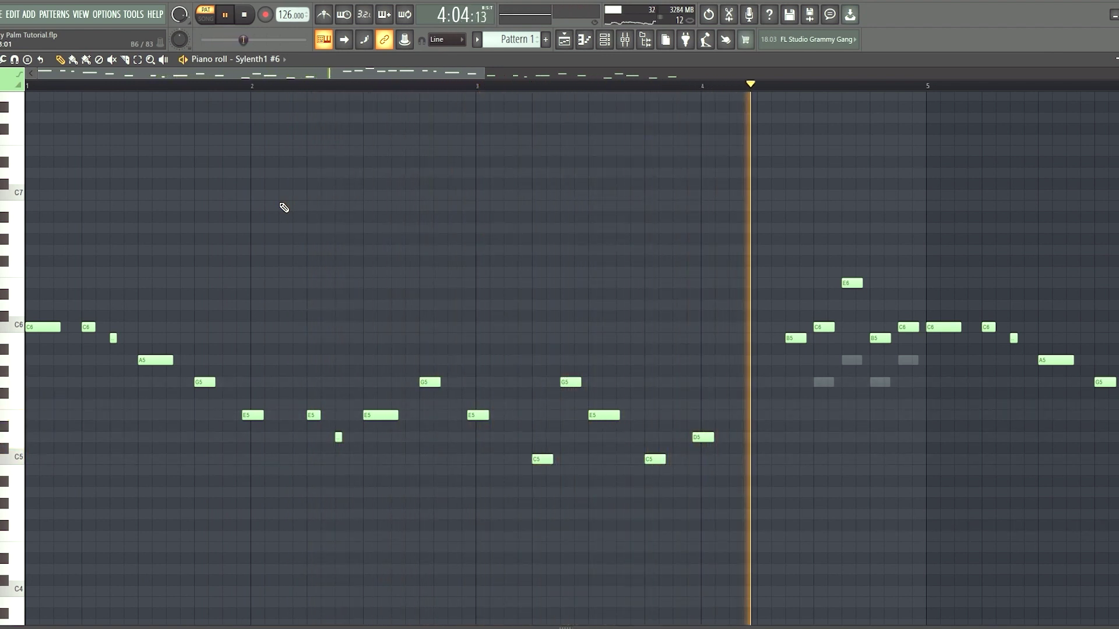
pyautogui.press('space')
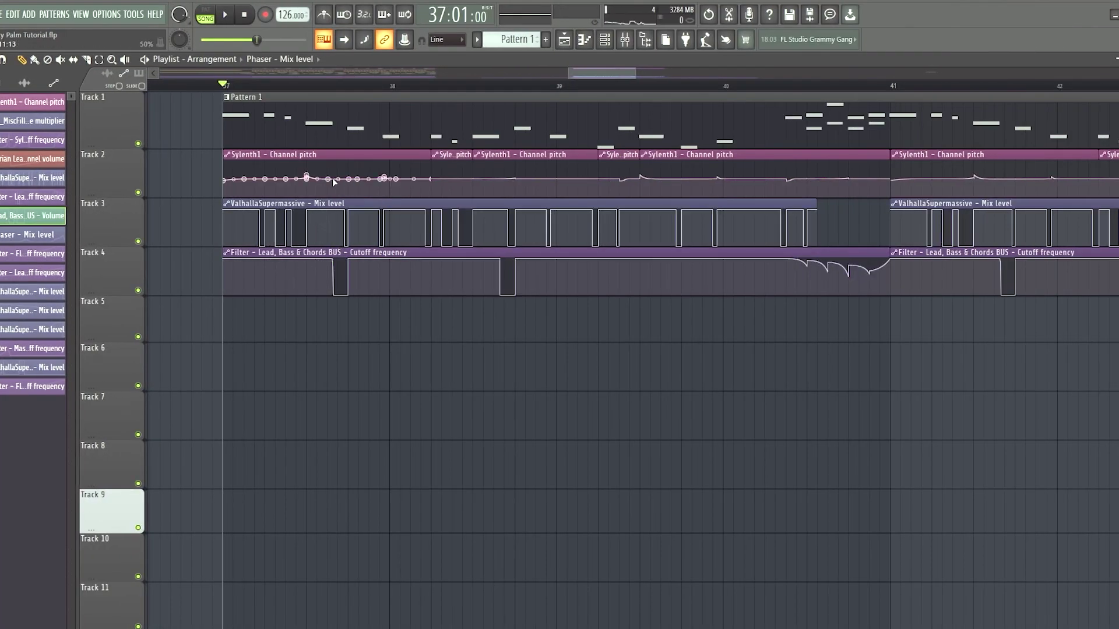
# - Play Pattern 1 from bar 37 with its Sylenth1 pitch, ValhallaSupermassive mix and bus filter cutoff automation
pyautogui.press('space')
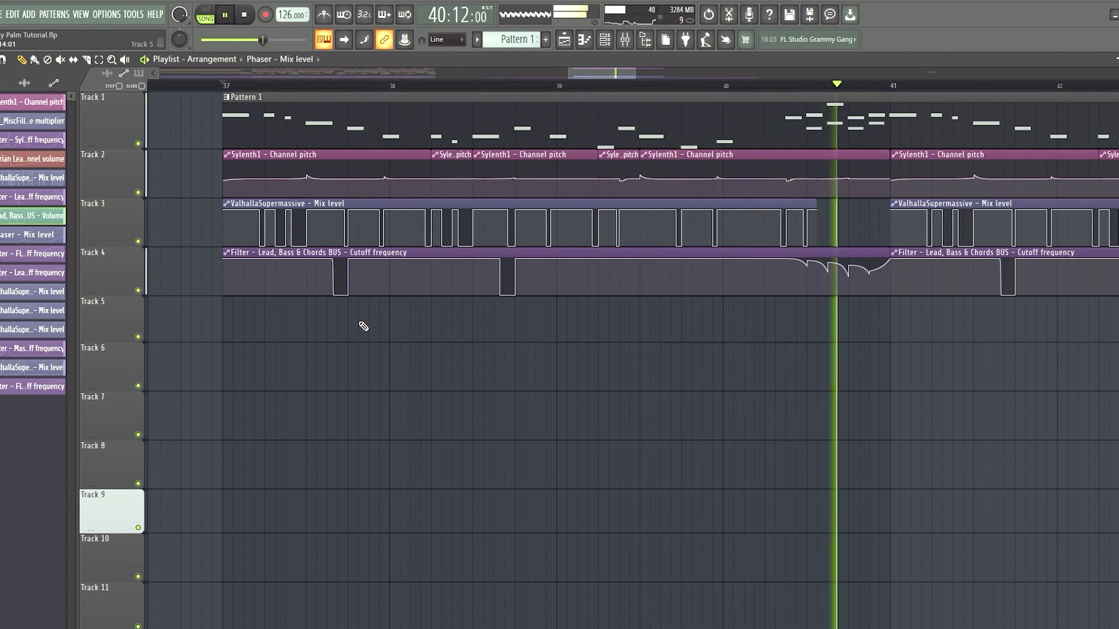
pyautogui.press('space')
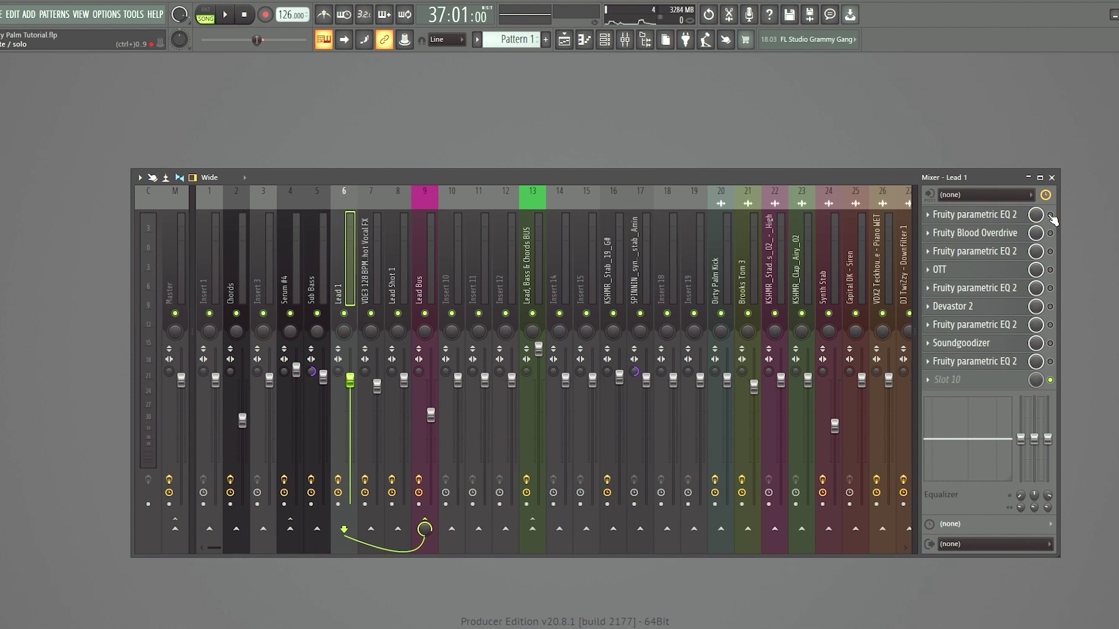
# - Enable the Lead 1 insert's effects in order during playback, from the first Fruity parametric EQ 2 through Blood Overdrive, OTT, Devastor 2 and Soundgoodizer
pyautogui.press('space')
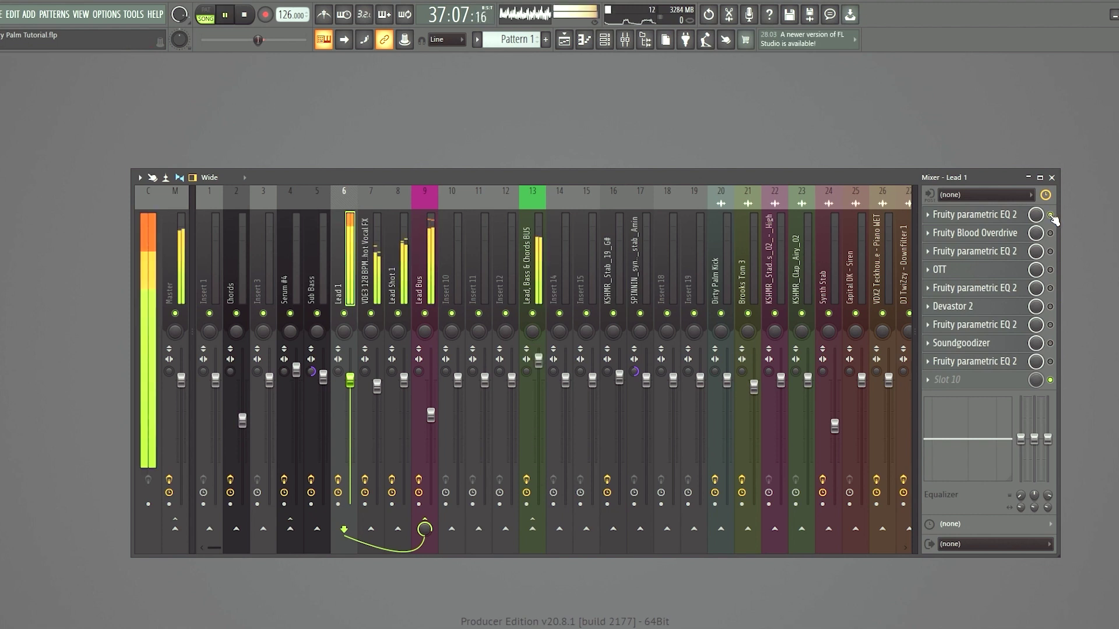
pyautogui.click(1050, 233)
pyautogui.click(1050, 251)
pyautogui.click(1050, 269)
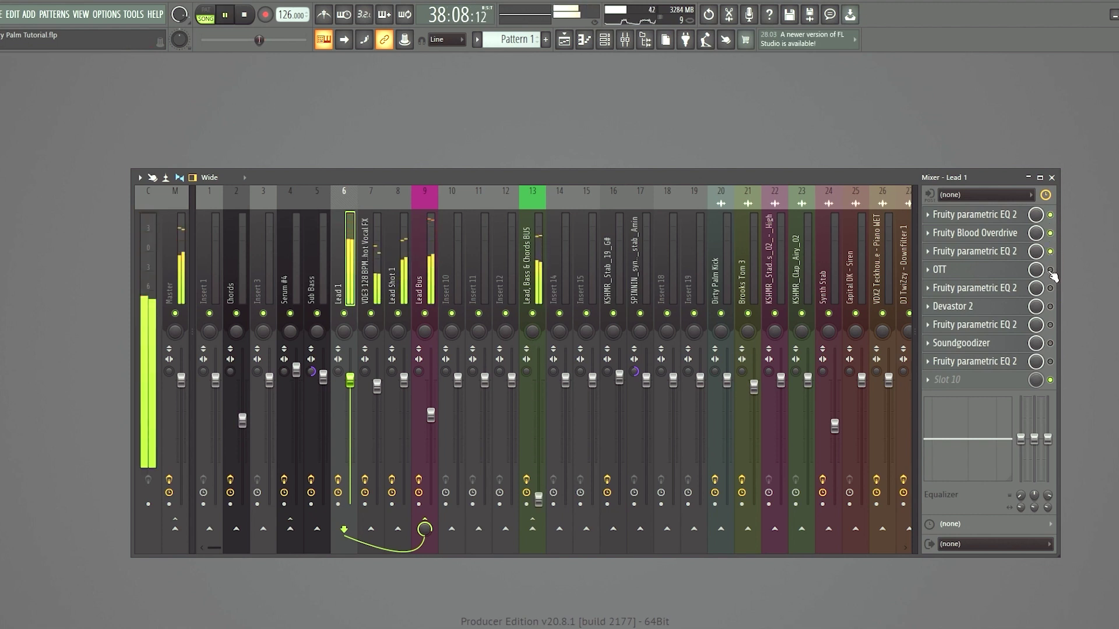
pyautogui.click(1050, 306)
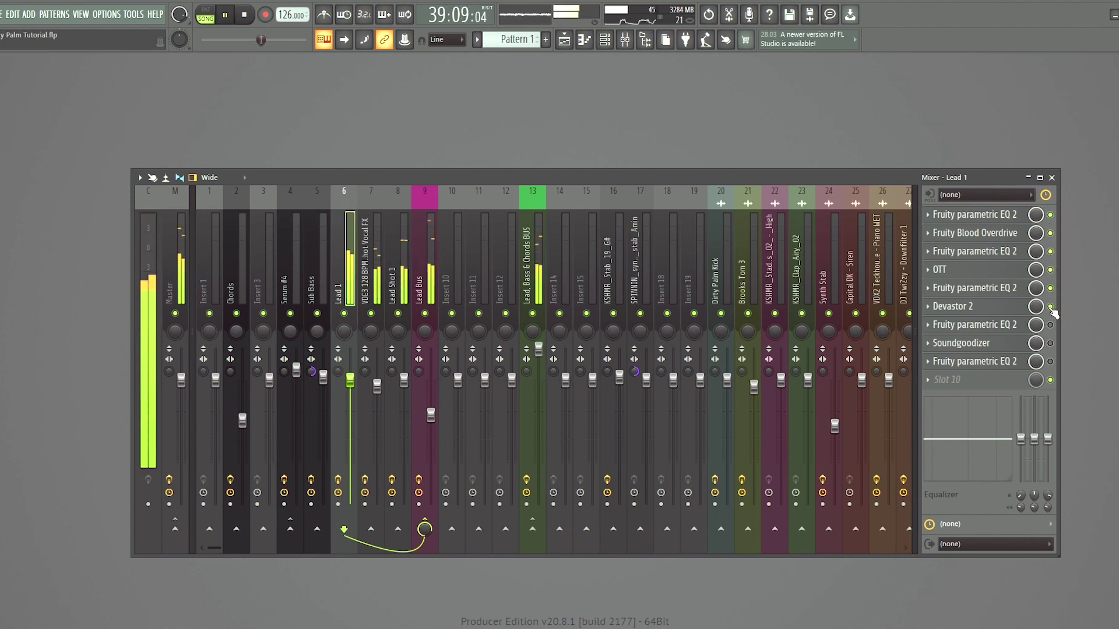
pyautogui.click(1050, 324)
pyautogui.click(1050, 343)
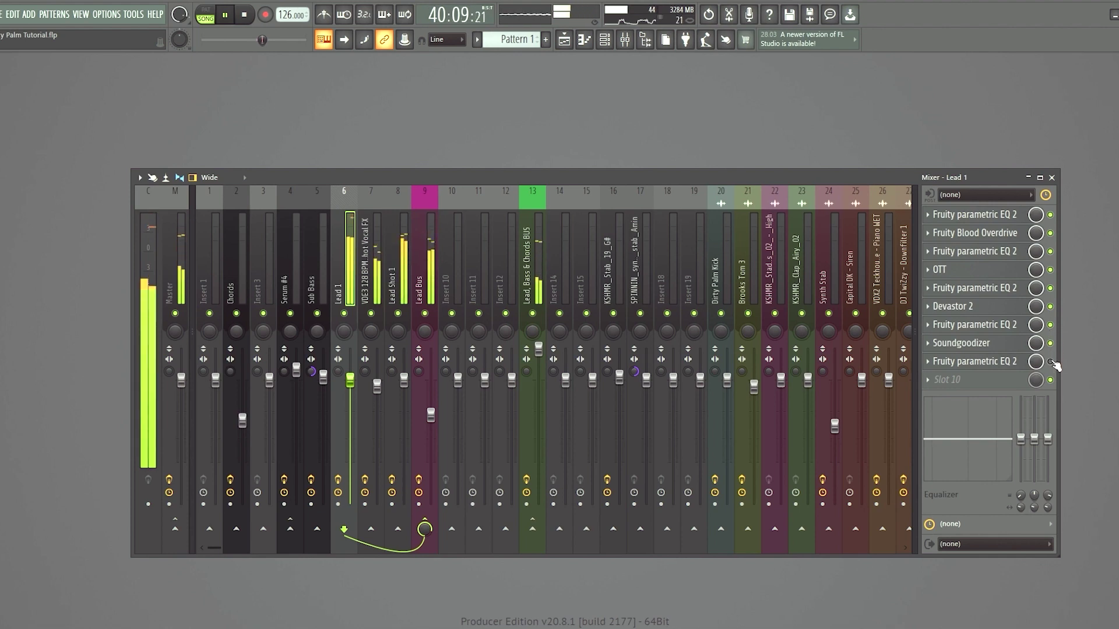